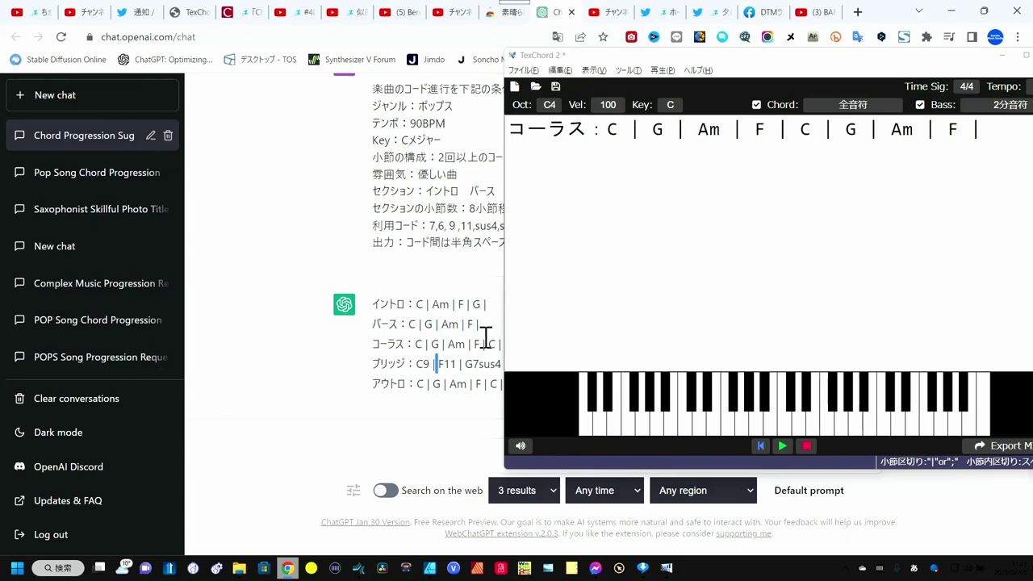
# - Replace the TexChord text with the bridge line from ChatGPT's answer, "ブリッジ：C9 | F11 | G7sus4 | C6sus2 |"
pyautogui.click(731, 54)
pyautogui.moveTo(732, 56); pyautogui.dragTo(822, 55)
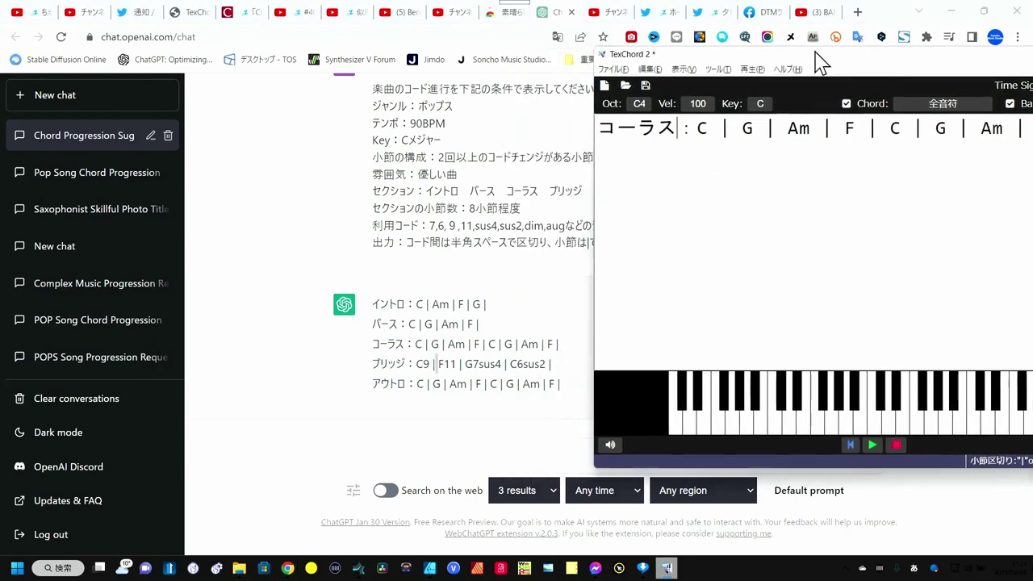
pyautogui.moveTo(552, 365); pyautogui.dragTo(367, 370)
pyautogui.hotkey('ctrl', 'c')
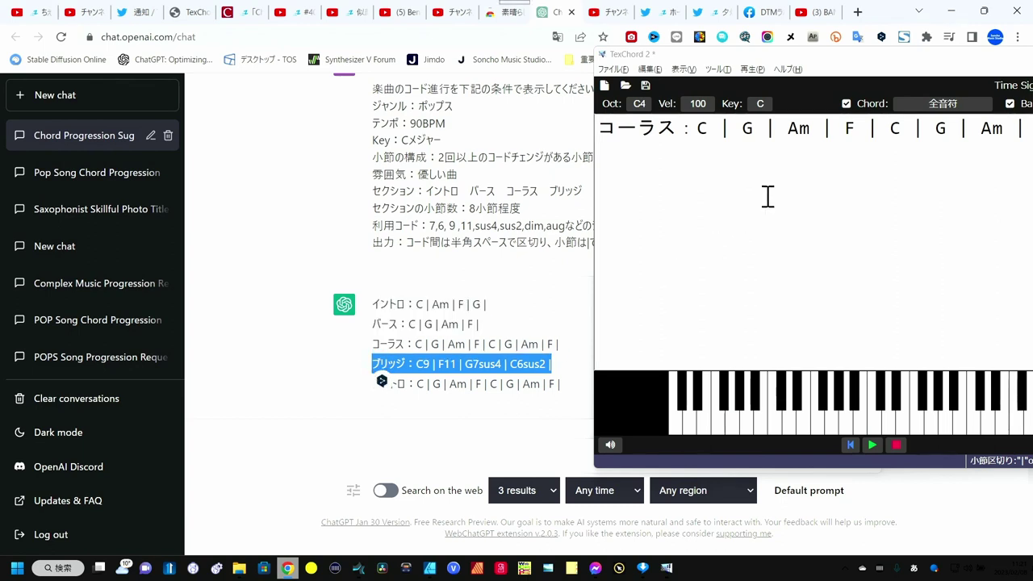
pyautogui.click(799, 138)
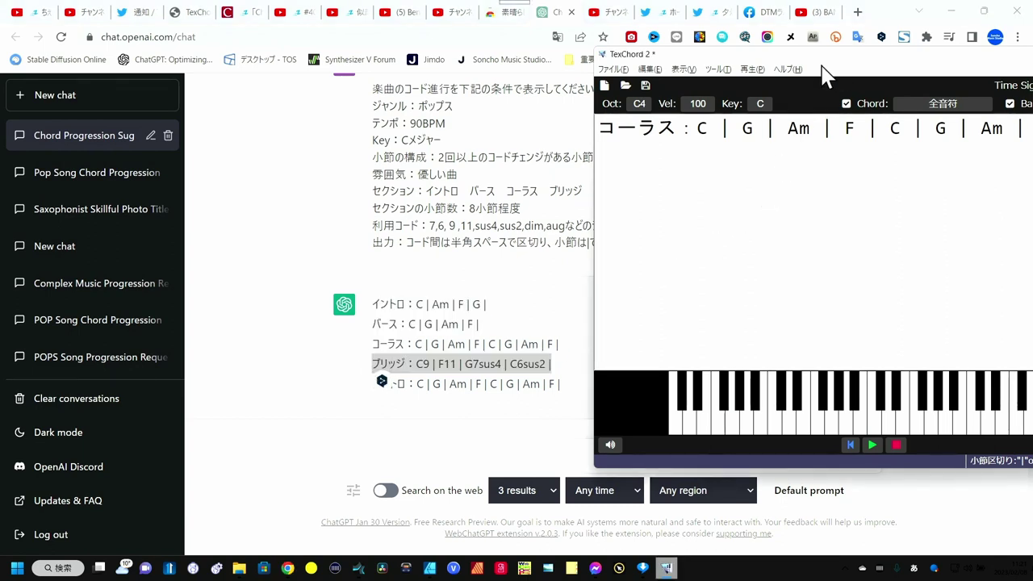
pyautogui.click(726, 239)
pyautogui.hotkey('ctrl', 'a')
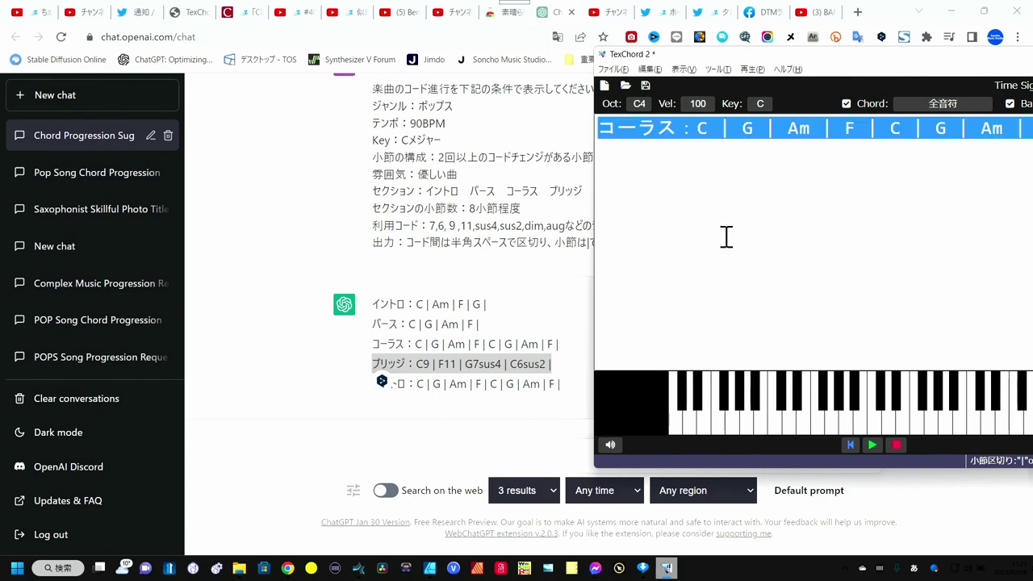
pyautogui.hotkey('ctrl', 'v')
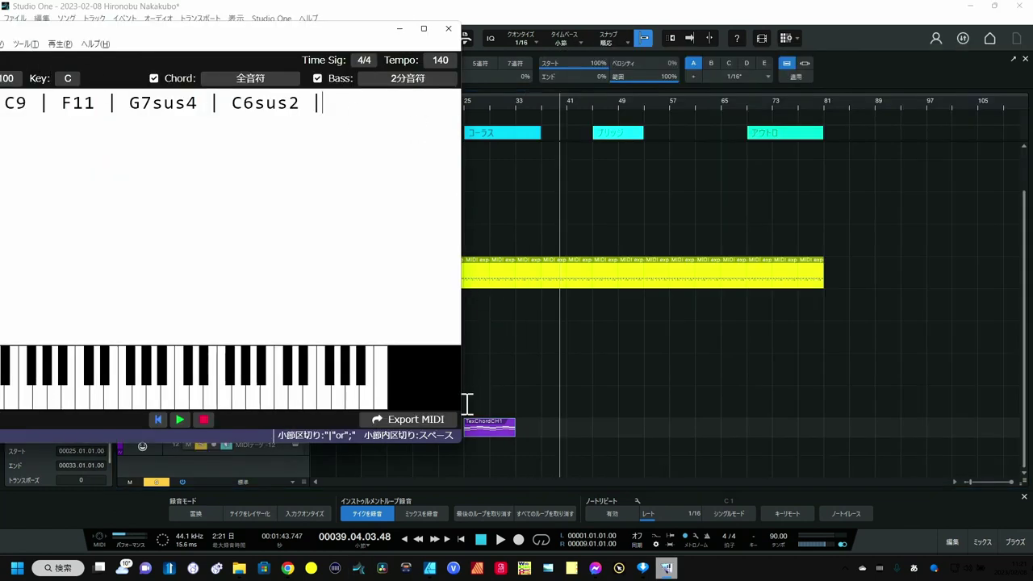
# - Export the bridge MIDI to Studio One's MIDIデータ track at bar 45, and shorten the ブリッジ section to bar 49 and コーラス to bar 33
pyautogui.moveTo(417, 421); pyautogui.dragTo(614, 434)
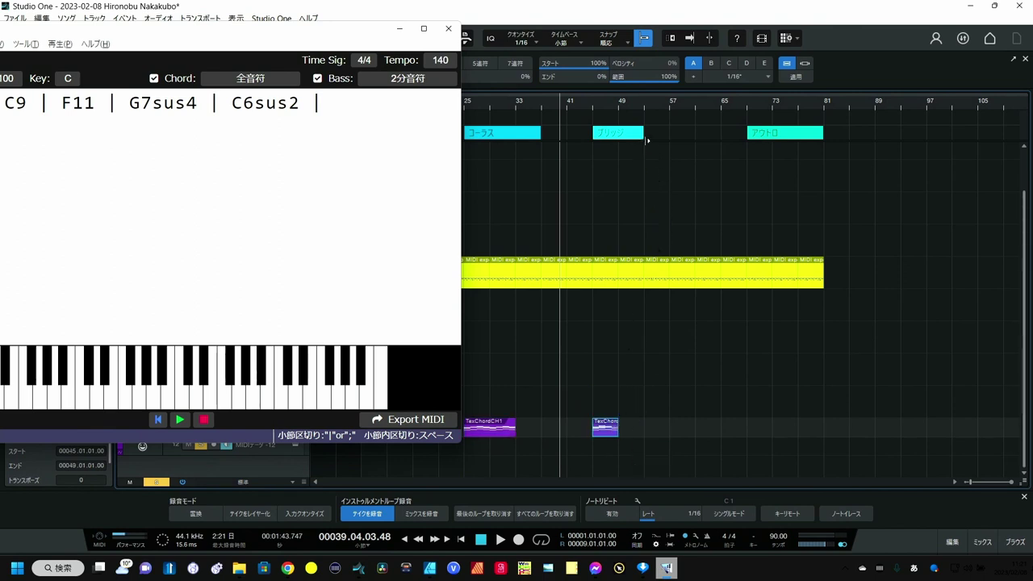
pyautogui.moveTo(647, 140); pyautogui.dragTo(622, 151)
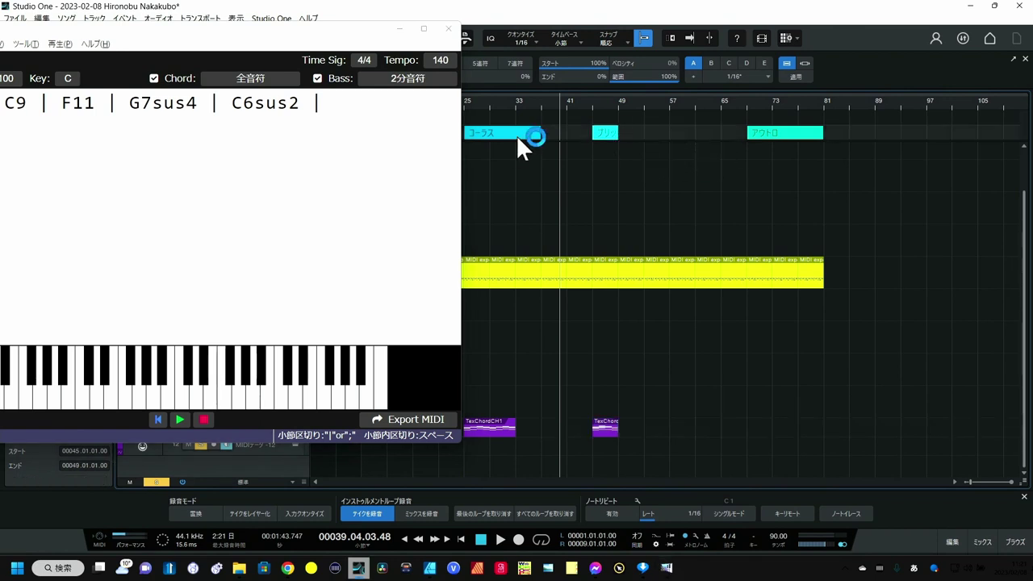
pyautogui.click(519, 132)
pyautogui.moveTo(538, 136); pyautogui.dragTo(514, 145)
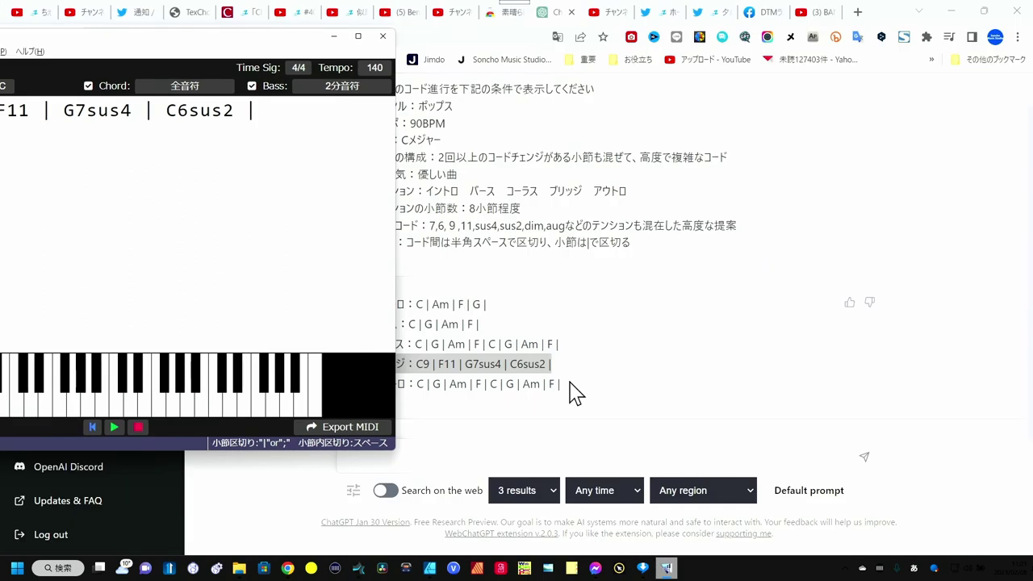
# - Replace the TexChord text with the outro chords from ChatGPT's answer, "C | G | Am | F | C | G | Am | F |"
pyautogui.moveTo(569, 392); pyautogui.dragTo(419, 410)
pyautogui.hotkey('ctrl', 'c')
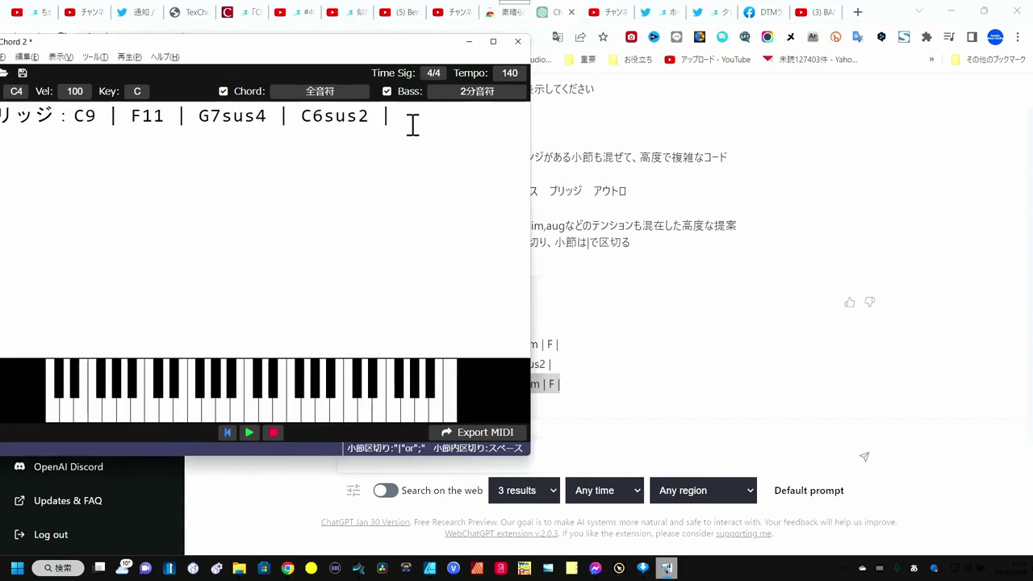
pyautogui.hotkey('ctrl', 'a')
pyautogui.hotkey('ctrl', 'v')
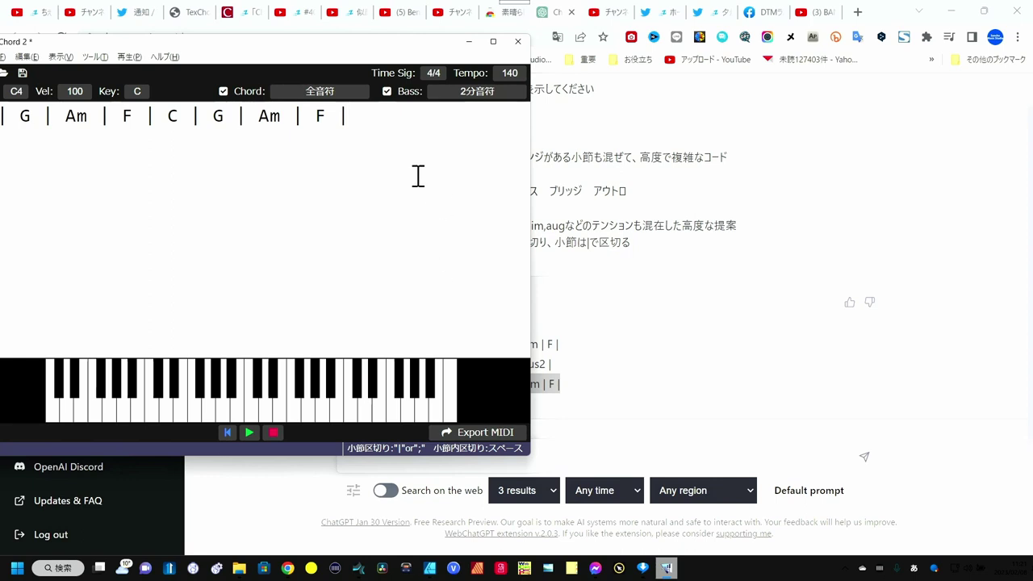
# - Export the outro MIDI to Studio One's MIDIデータ track at bar 69 and shorten the アウトロ section to end at bar 77
pyautogui.click(361, 571)
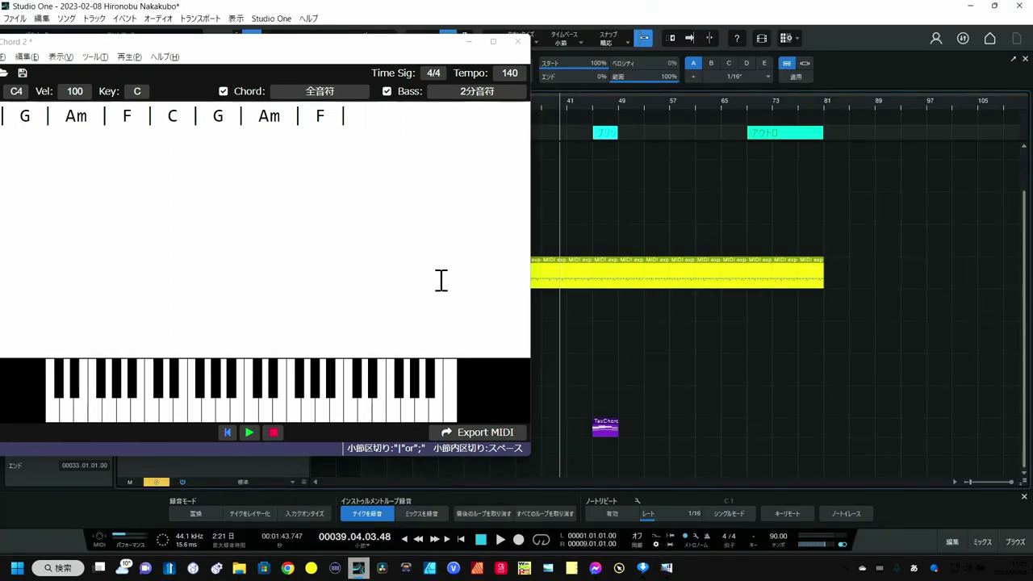
pyautogui.moveTo(466, 428); pyautogui.dragTo(766, 423)
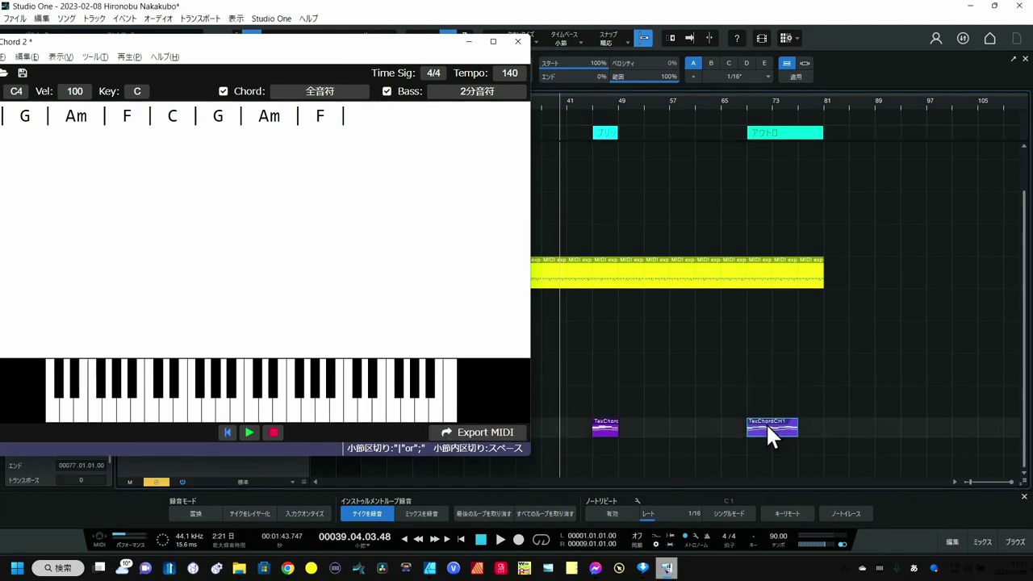
pyautogui.click(679, 324)
pyautogui.moveTo(822, 133); pyautogui.dragTo(802, 150)
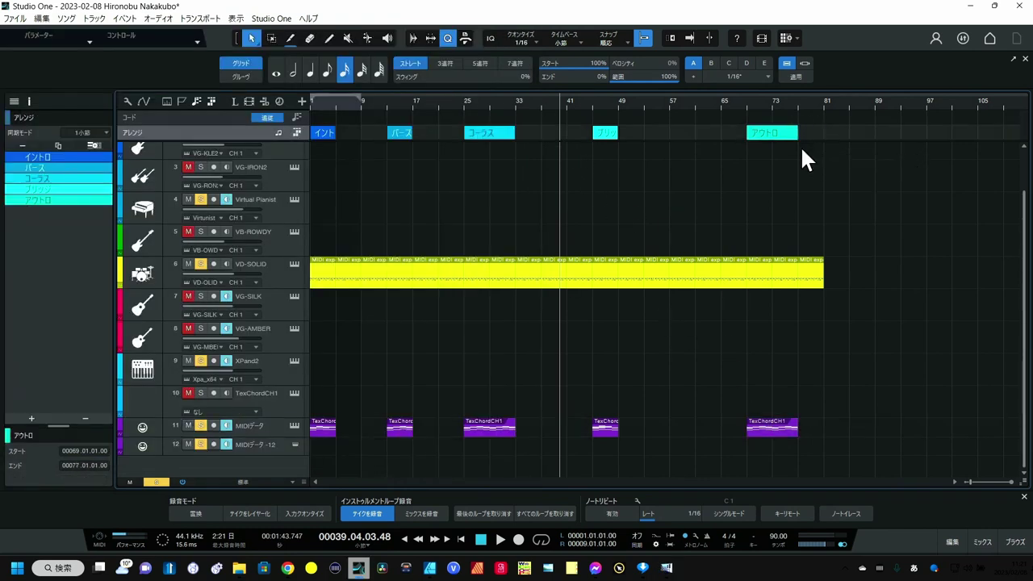
# - Delete the VD-SOLID drum clips that lie in the gaps between the arranger sections and after アウトロ
pyautogui.moveTo(368, 192); pyautogui.dragTo(351, 306)
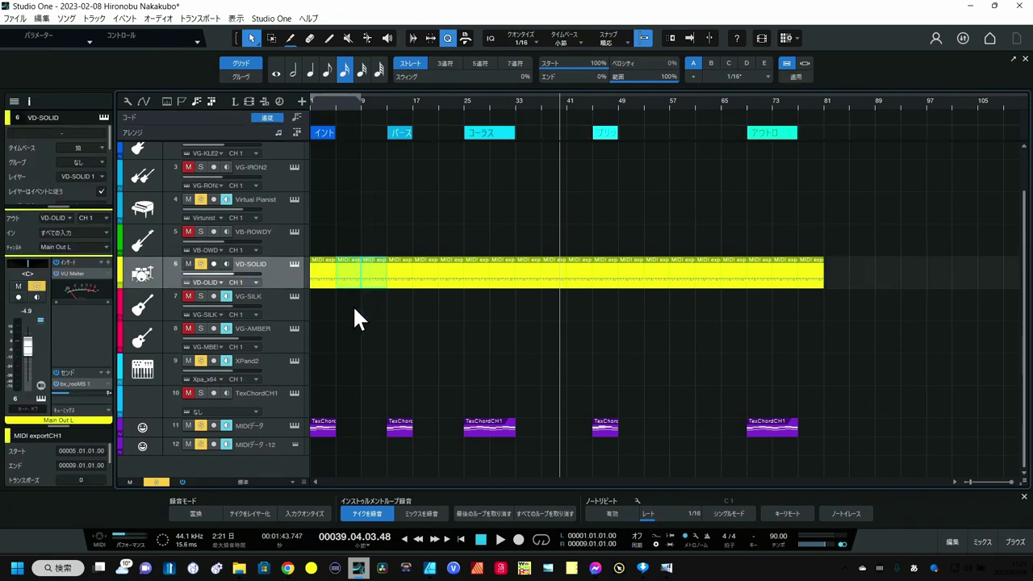
pyautogui.press('Delete')
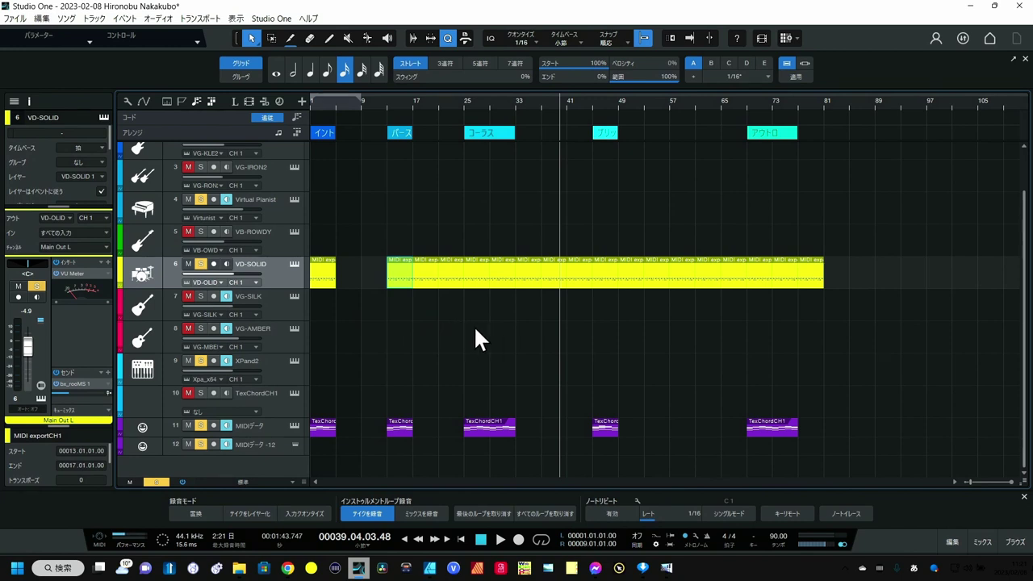
pyautogui.moveTo(424, 318); pyautogui.dragTo(457, 267)
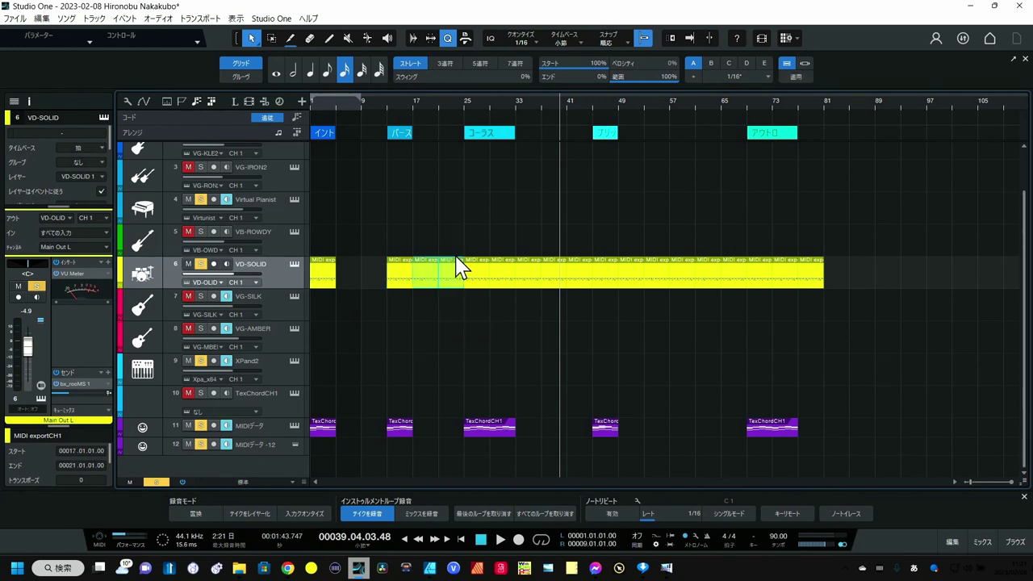
pyautogui.press('Delete')
pyautogui.moveTo(528, 316); pyautogui.dragTo(583, 266)
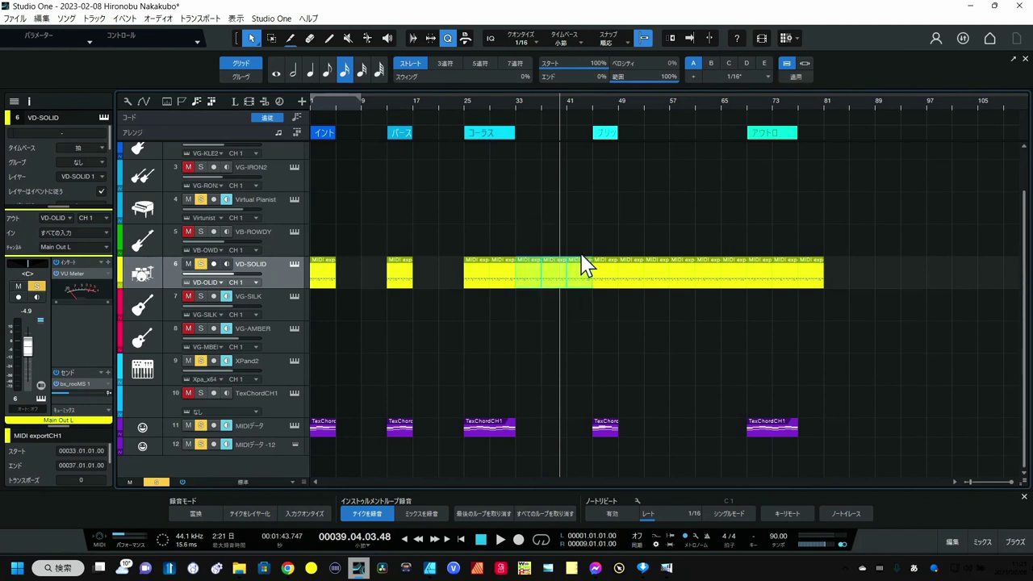
pyautogui.press('Delete')
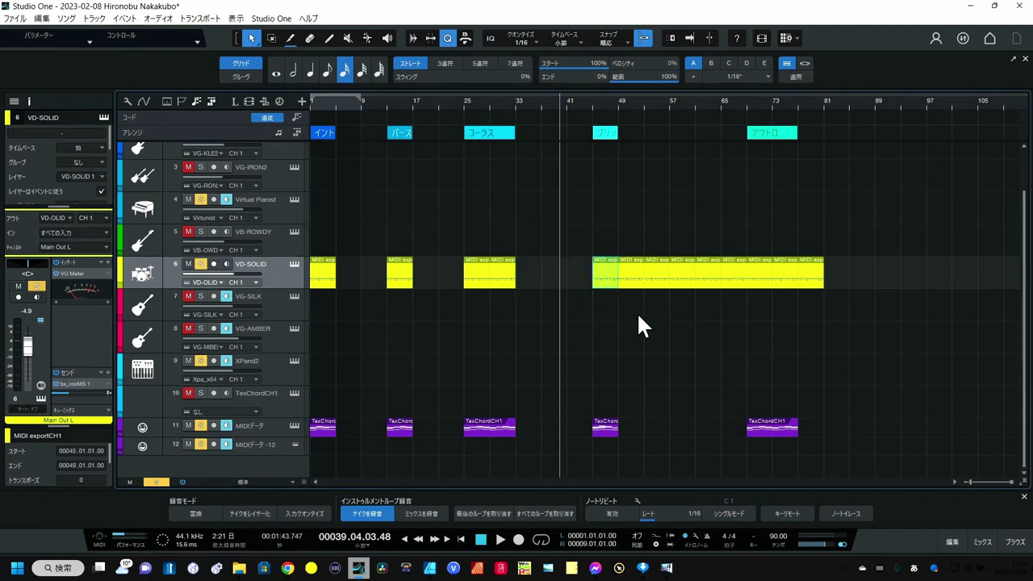
pyautogui.moveTo(637, 317); pyautogui.dragTo(742, 261)
pyautogui.press('Delete')
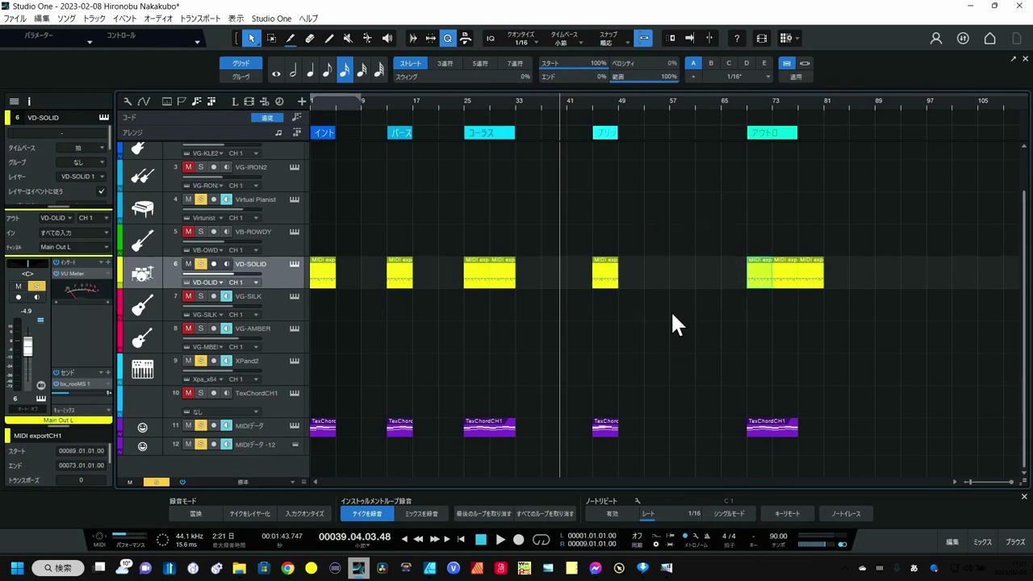
pyautogui.moveTo(847, 225); pyautogui.dragTo(802, 305)
pyautogui.press('Delete')
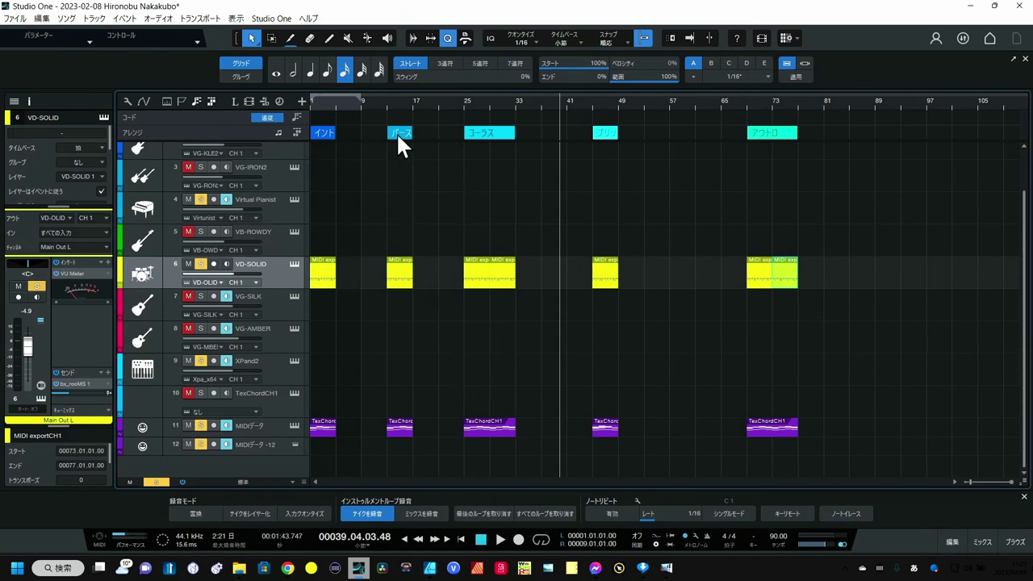
# - Move the arranger sections forward: バース to bar 5, コーラス to bar 9 and ブリッジ to bar 36
pyautogui.moveTo(394, 132); pyautogui.dragTo(346, 134)
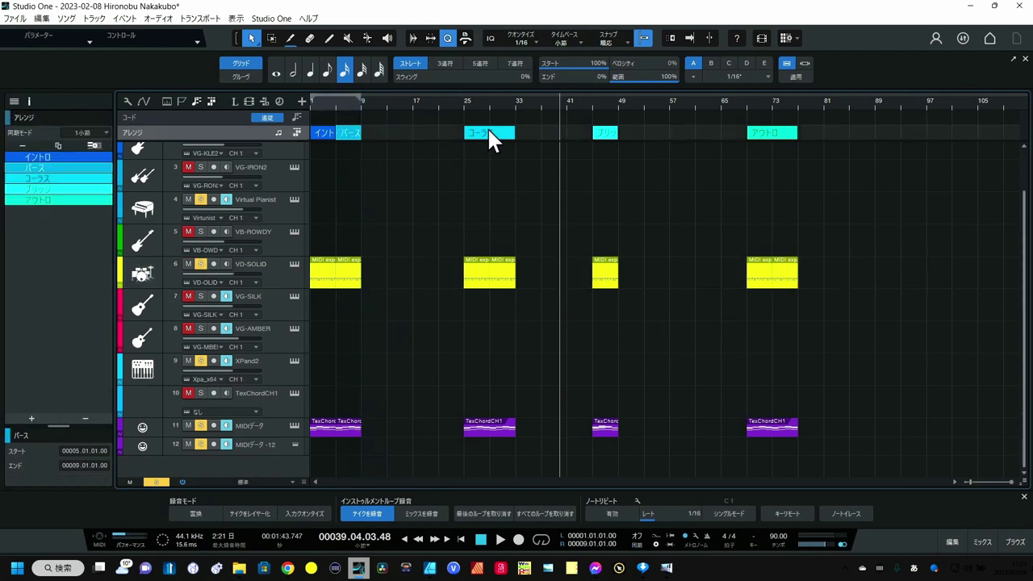
pyautogui.moveTo(487, 126); pyautogui.dragTo(381, 130)
pyautogui.moveTo(610, 134); pyautogui.dragTo(555, 135)
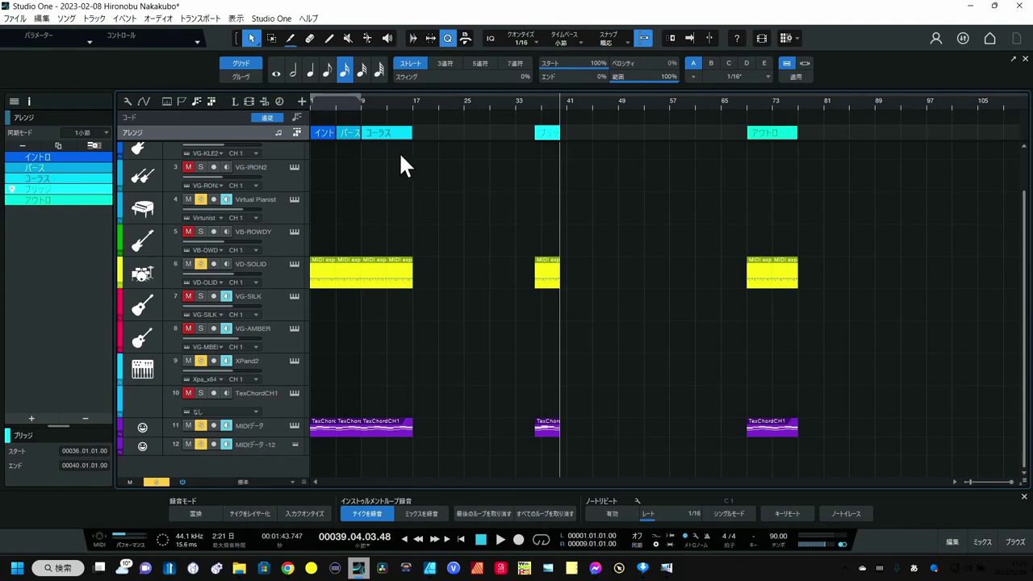
# - Copy the バース and コーラス sections together to bar 17 and move the ブリッジ section to bar 29
pyautogui.scroll(2, 351, 129)
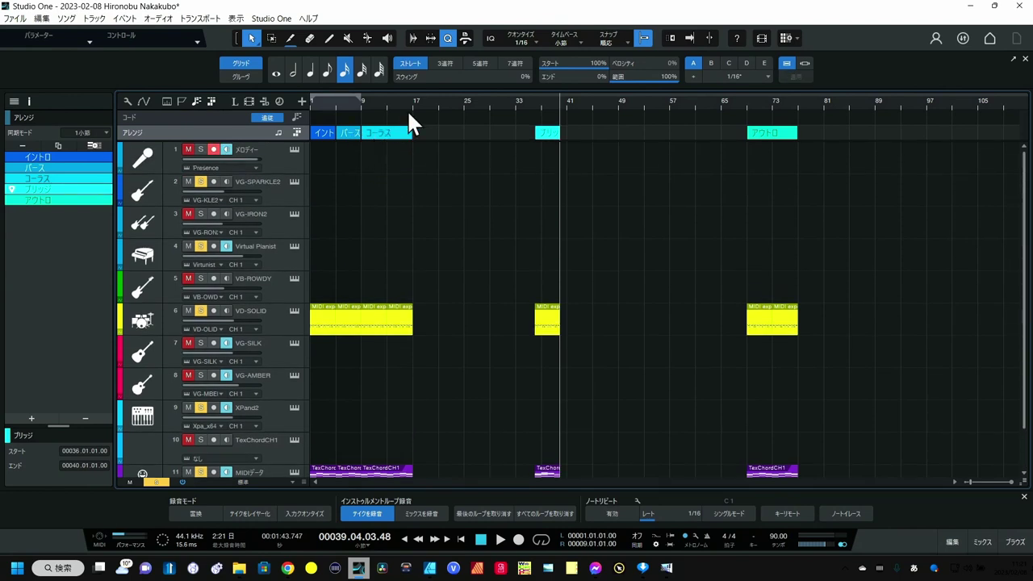
pyautogui.click(352, 137)
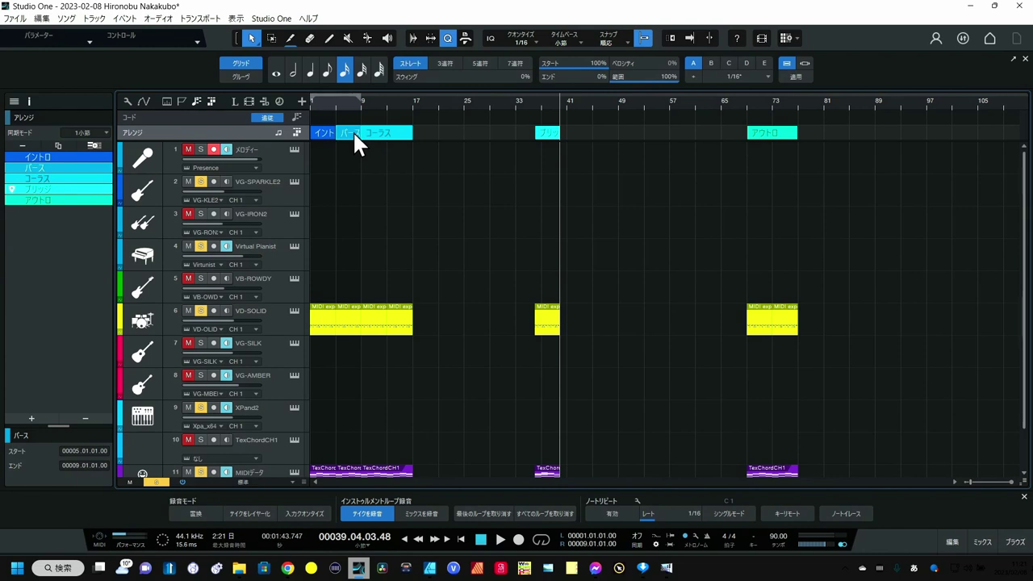
pyautogui.moveTo(354, 135)
pyautogui.mouseDown()
pyautogui.moveTo(397, 143)
pyautogui.moveTo(419, 130)
pyautogui.mouseUp()
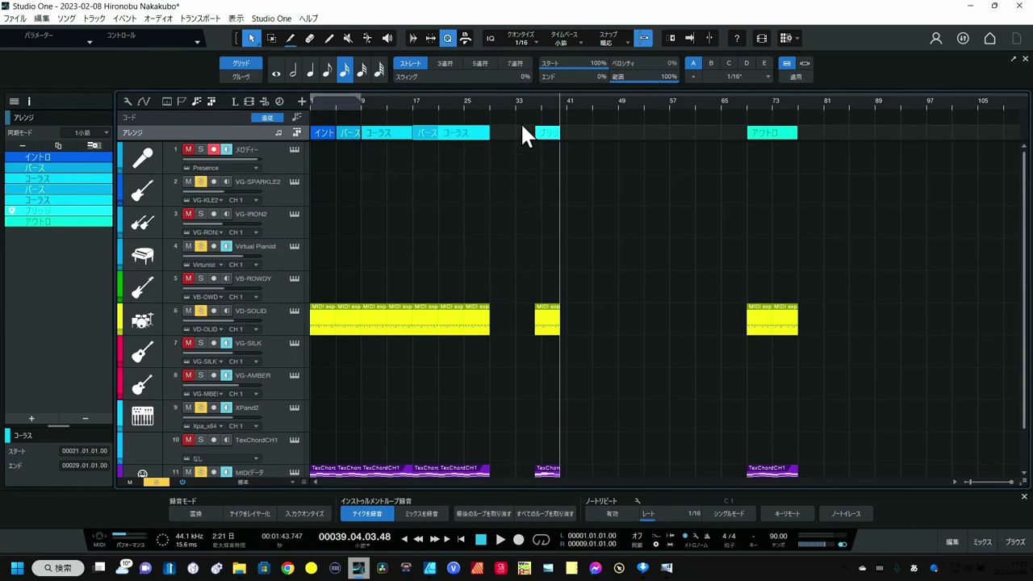
pyautogui.moveTo(567, 138); pyautogui.dragTo(510, 137)
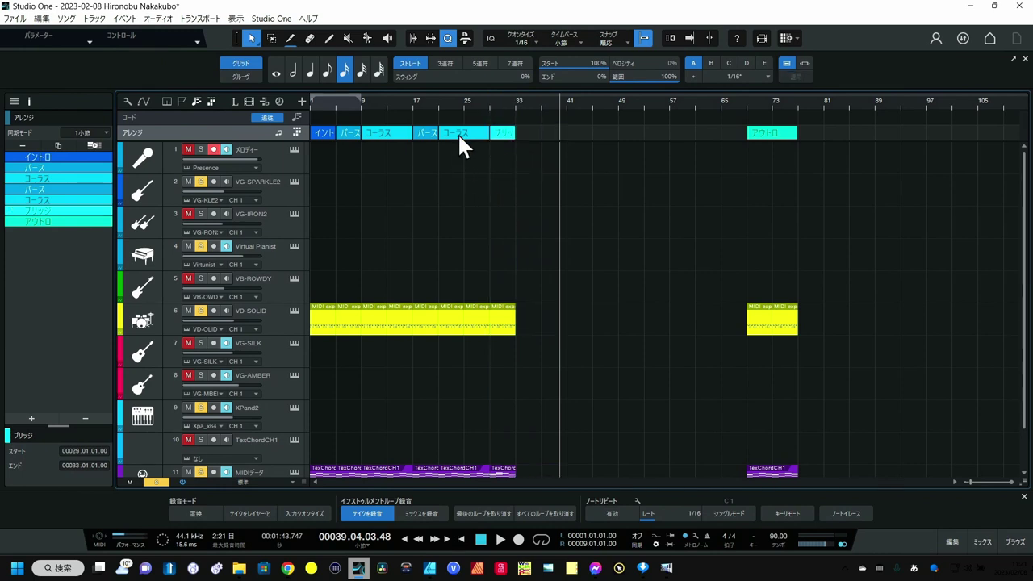
# - Copy the コーラス section to bar 33 after ブリッジ and move the アウトロ section to bar 41
pyautogui.click(461, 138)
pyautogui.moveTo(460, 134); pyautogui.dragTo(526, 133)
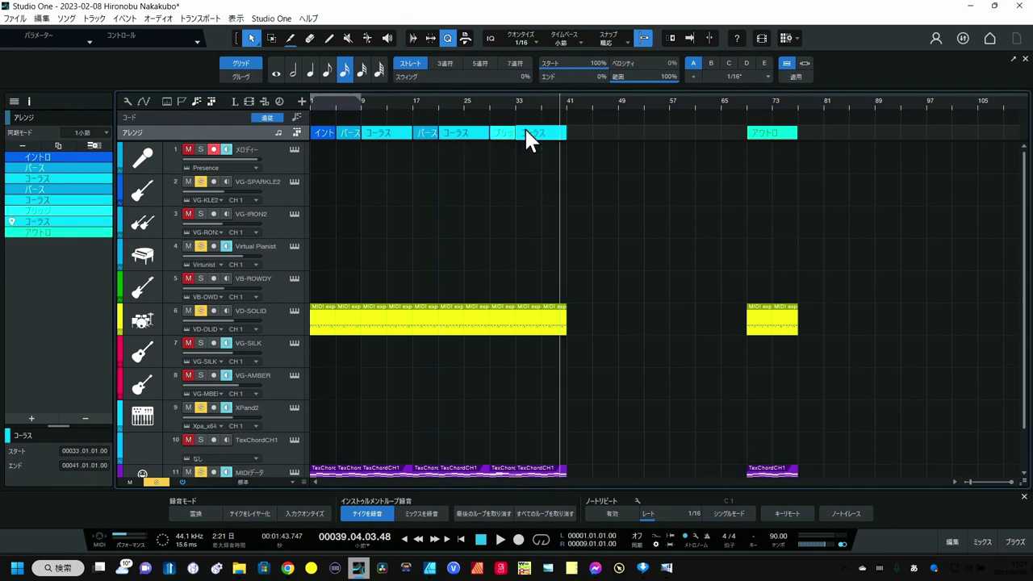
pyautogui.click(652, 224)
pyautogui.moveTo(770, 135); pyautogui.dragTo(592, 135)
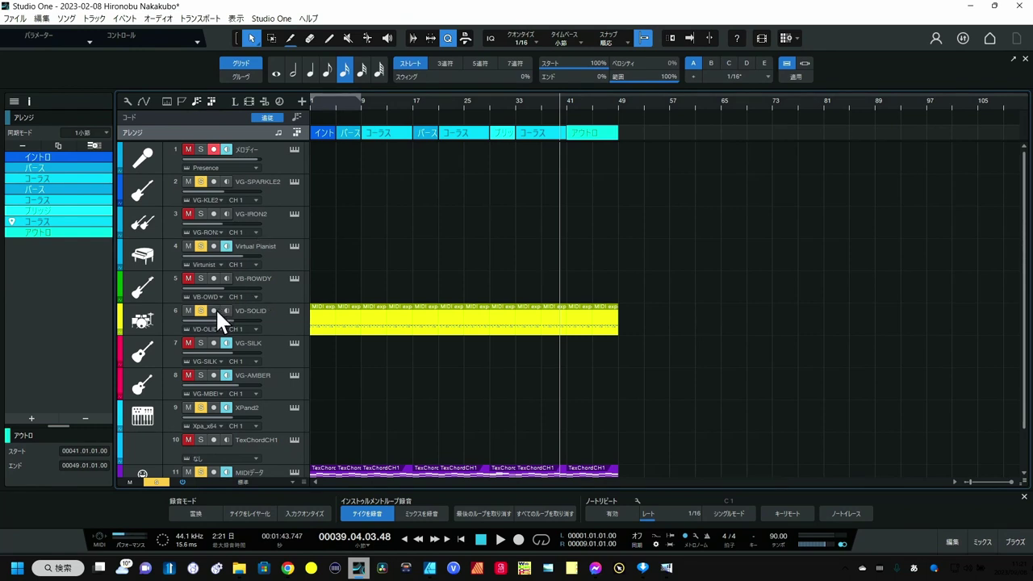
# - Play back the opening of the arrangement and the ブリッジ section to hear the chords with the drums
pyautogui.click(500, 539)
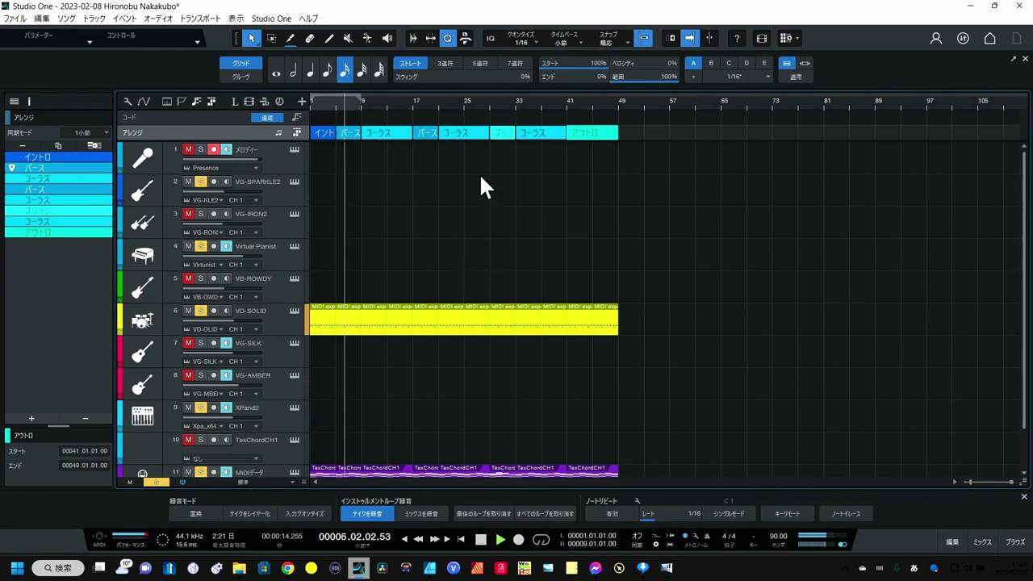
pyautogui.press('space')
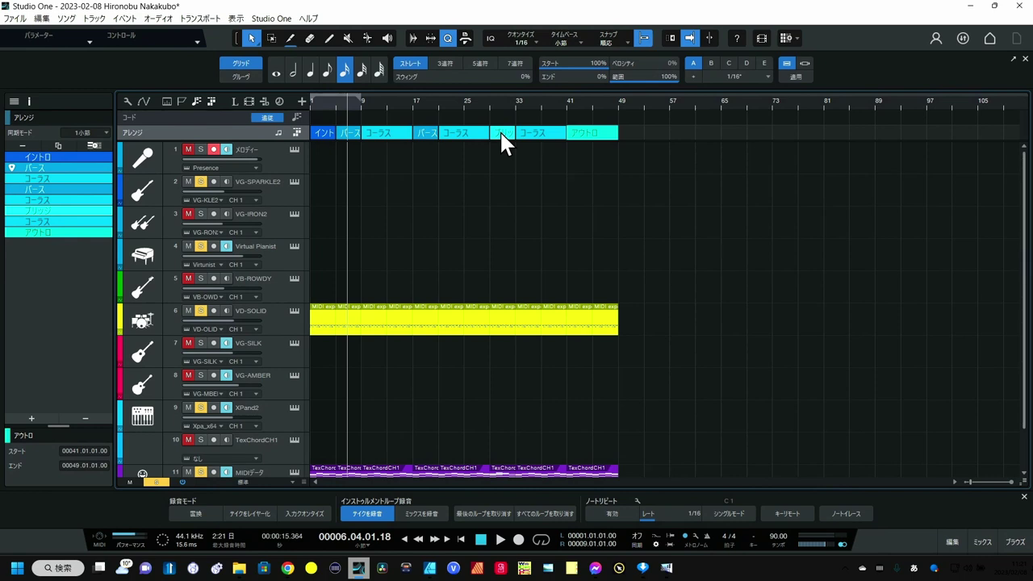
pyautogui.click(499, 132)
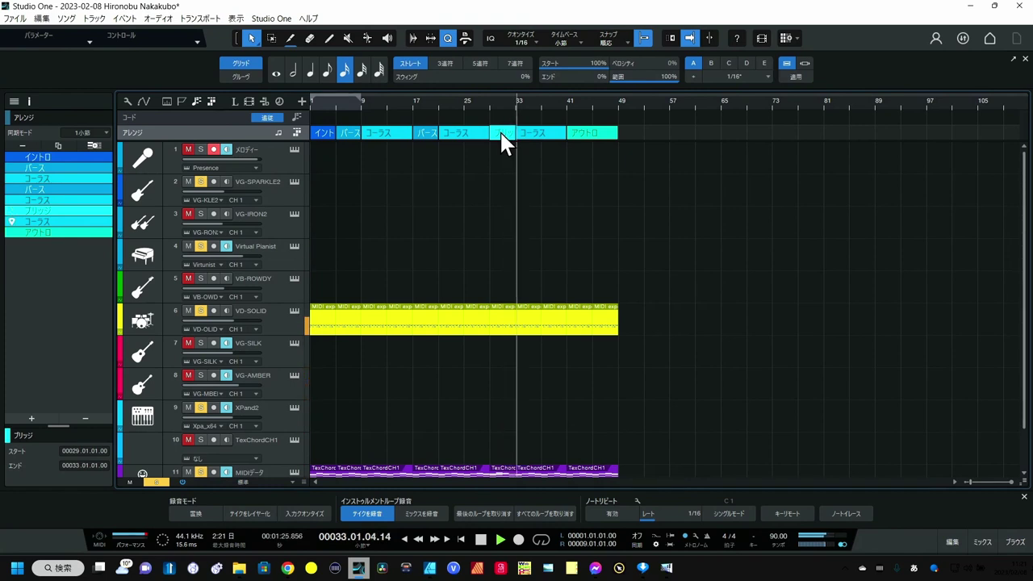
pyautogui.press('space')
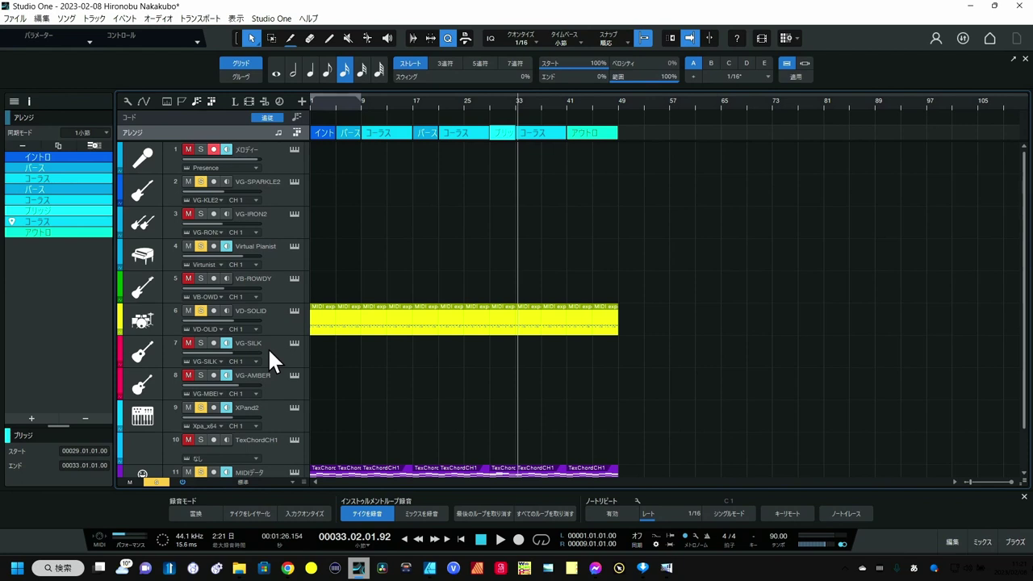
# - Open the instrument windows of the MIDIデータ, VG-IRON2 and Virtual Pianist tracks to examine the instruments used
pyautogui.scroll(-3, 269, 351)
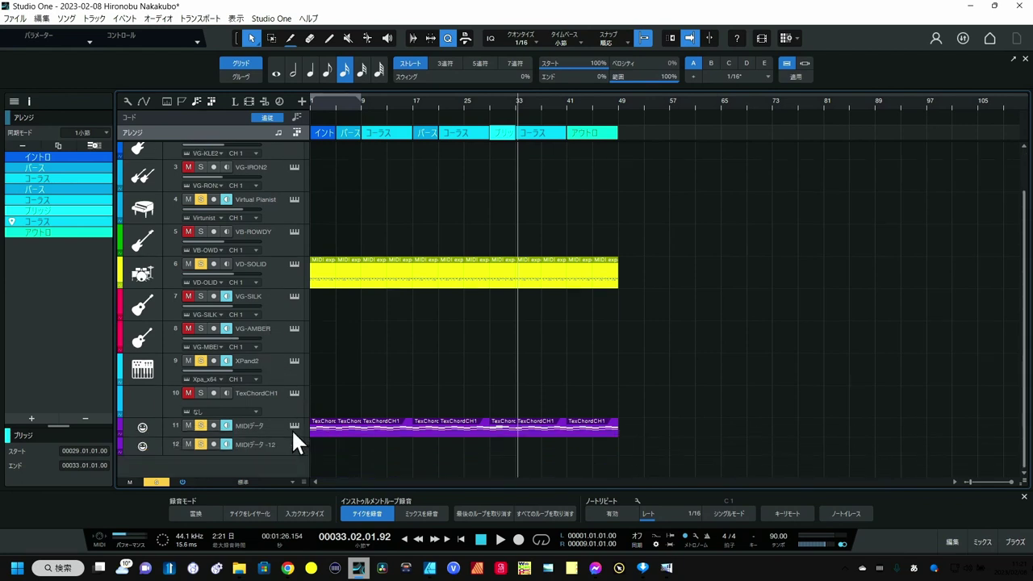
pyautogui.click(276, 423)
pyautogui.click(294, 425)
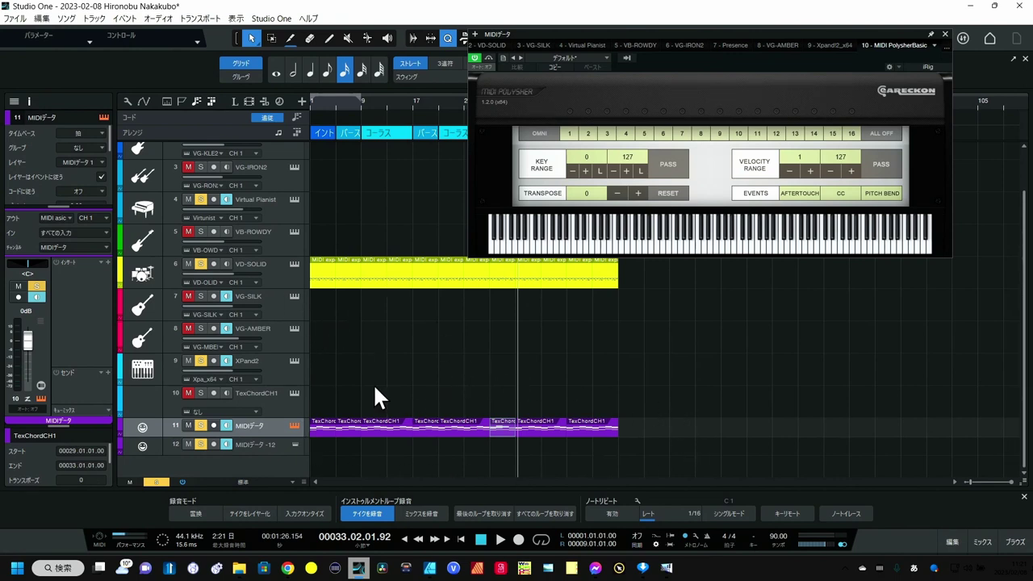
pyautogui.click(275, 174)
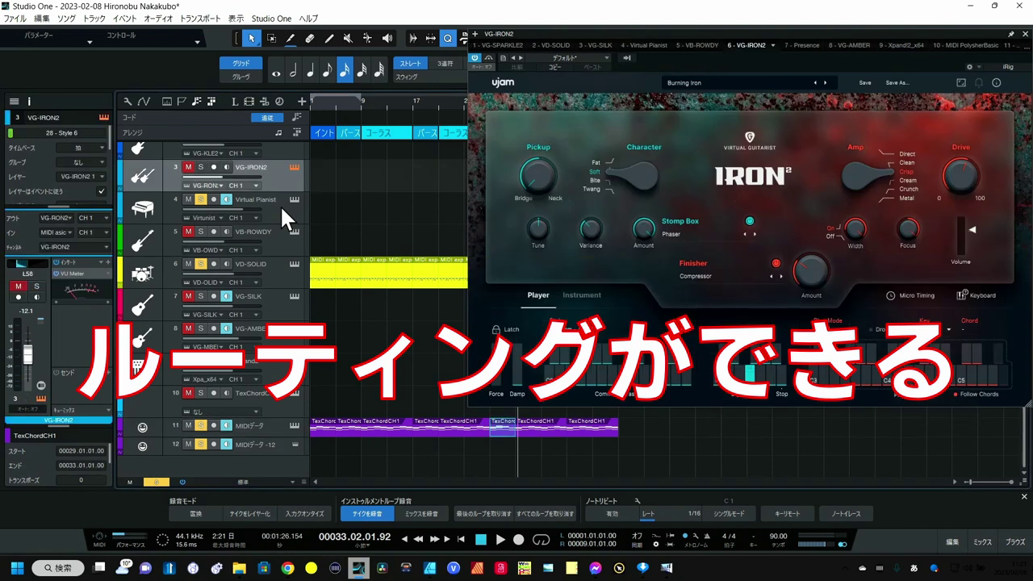
pyautogui.click(279, 204)
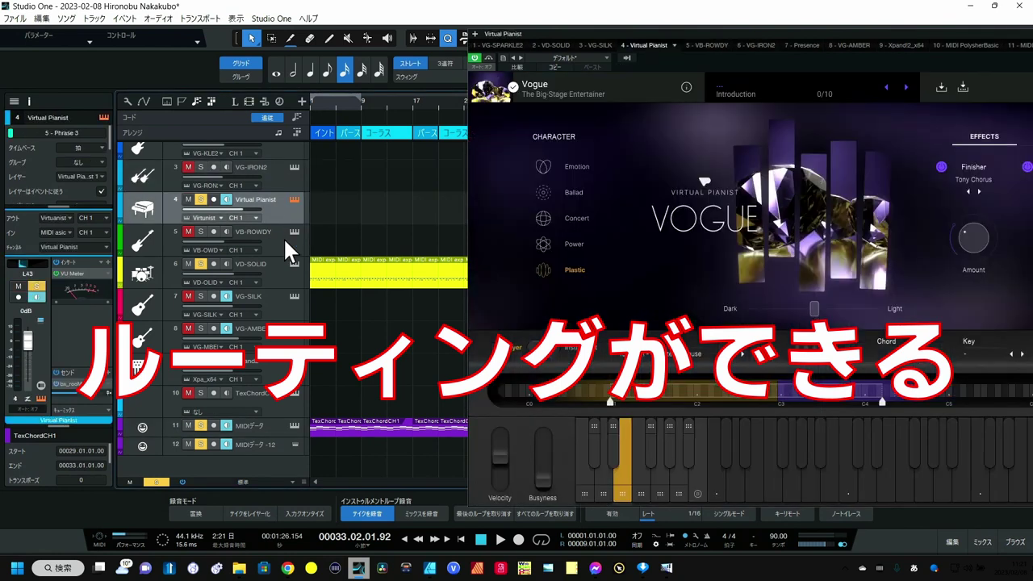